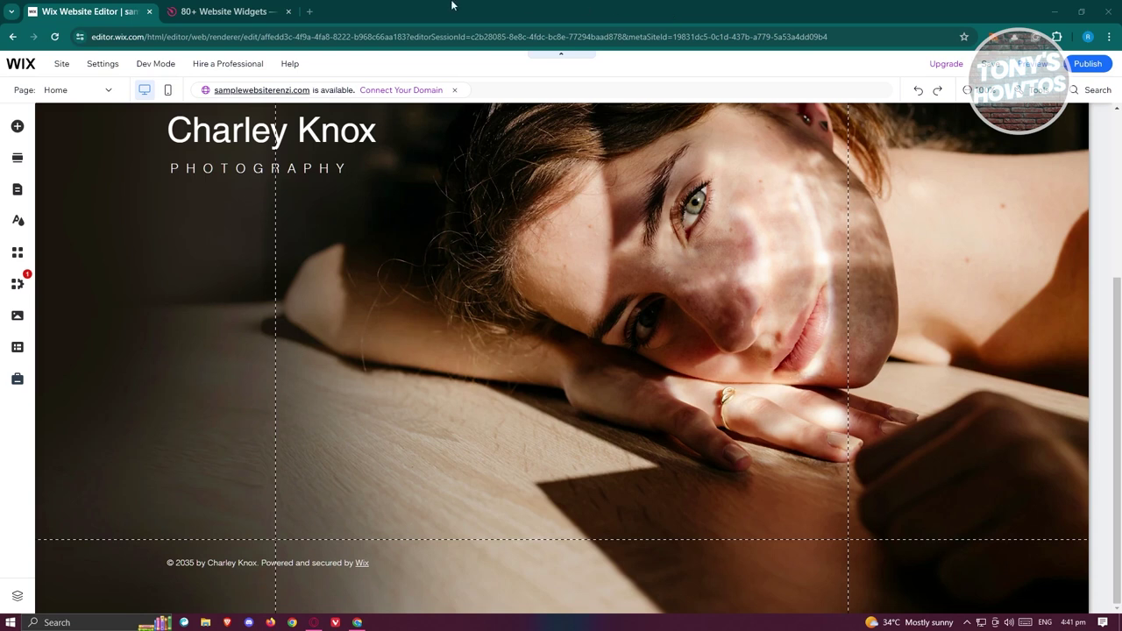
Step: Open the Wix add-section options, then close them without adding anything
{"action": "scroll", "coordinate": [507, 453], "scroll_direction": "up", "scroll_amount": 3}
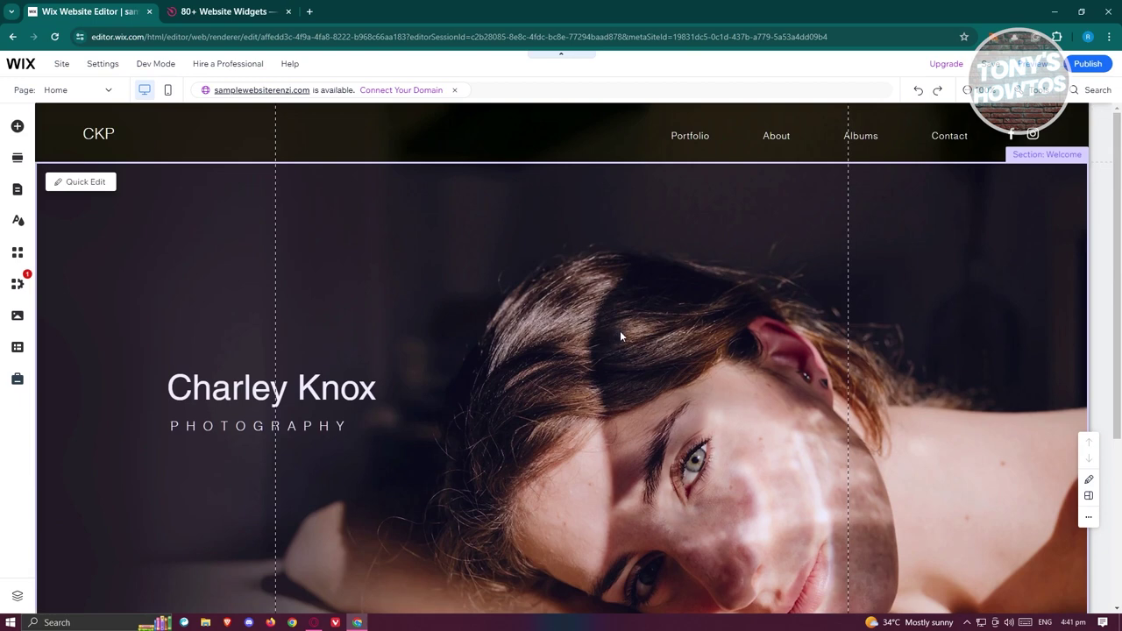
{"action": "scroll", "coordinate": [697, 361], "scroll_direction": "down", "scroll_amount": 3}
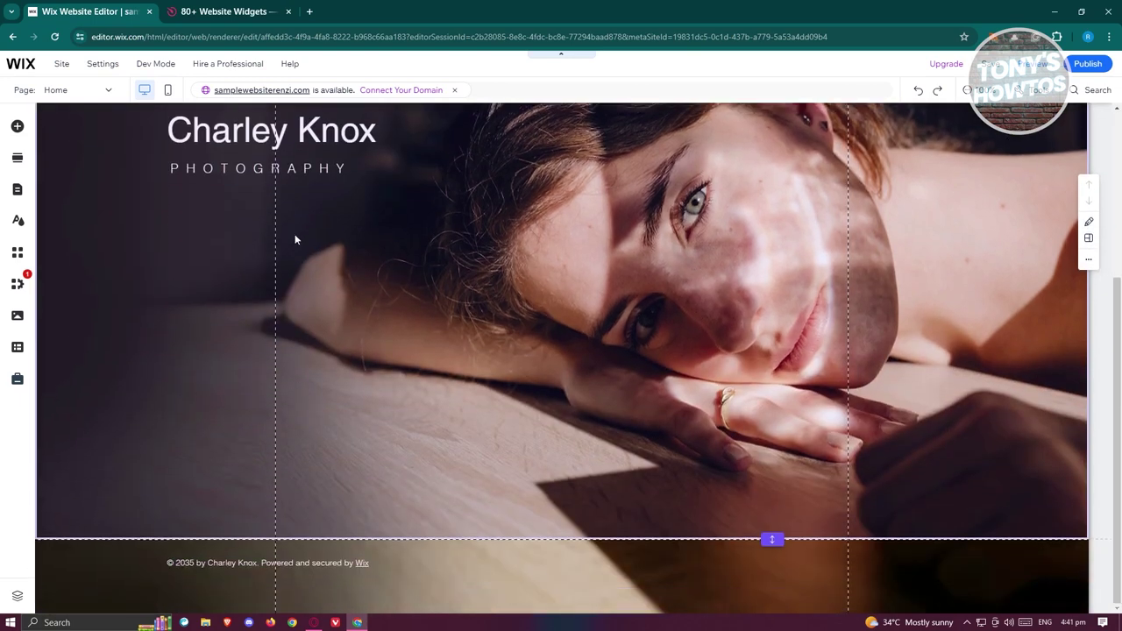
{"action": "mouse_move", "coordinate": [561, 542]}
{"action": "left_click", "coordinate": [561, 540]}
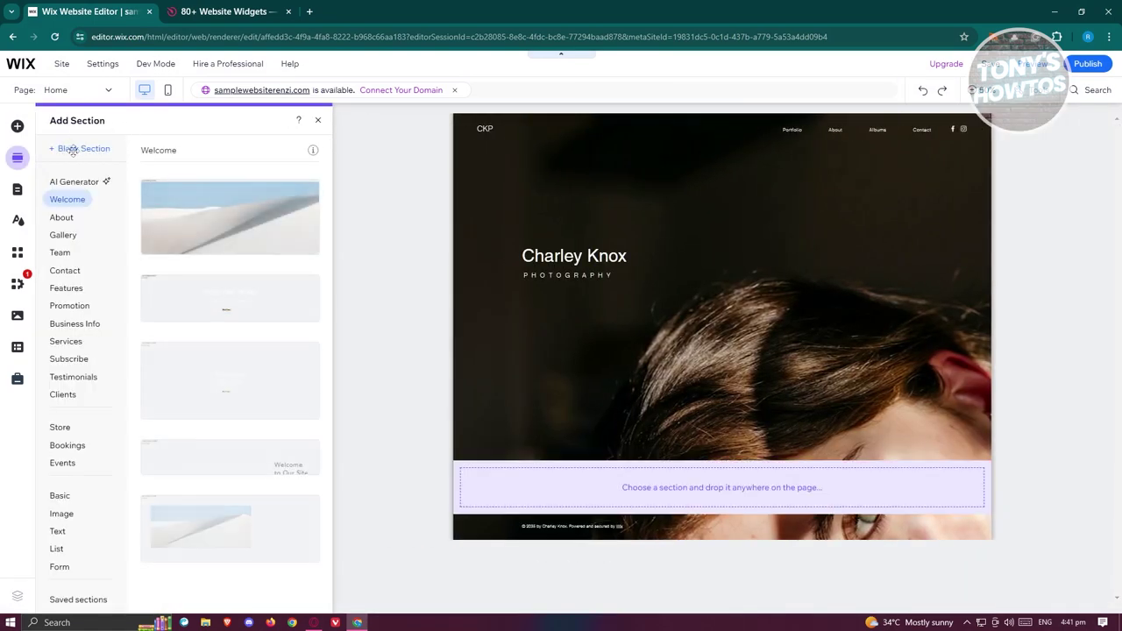
{"action": "left_click", "coordinate": [317, 120]}
{"action": "scroll", "coordinate": [649, 402], "scroll_direction": "down", "scroll_amount": 3}
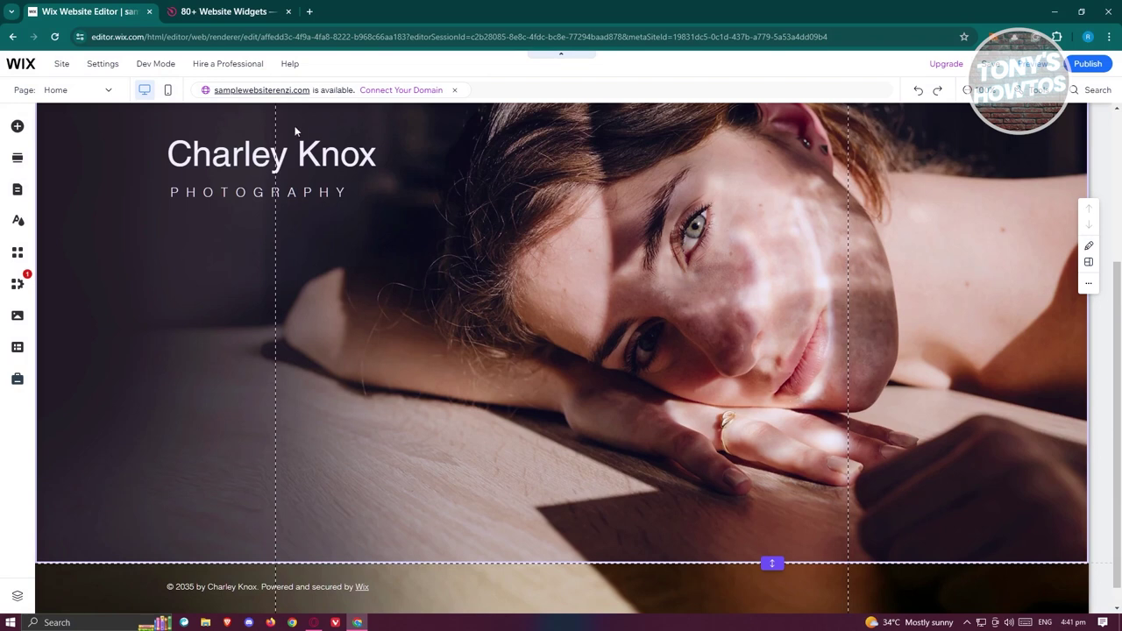
{"action": "mouse_move", "coordinate": [253, 68]}
Step: In the Elfsight widget catalogue, search for 'CALL' to find Click to Call
{"action": "left_click", "coordinate": [215, 10]}
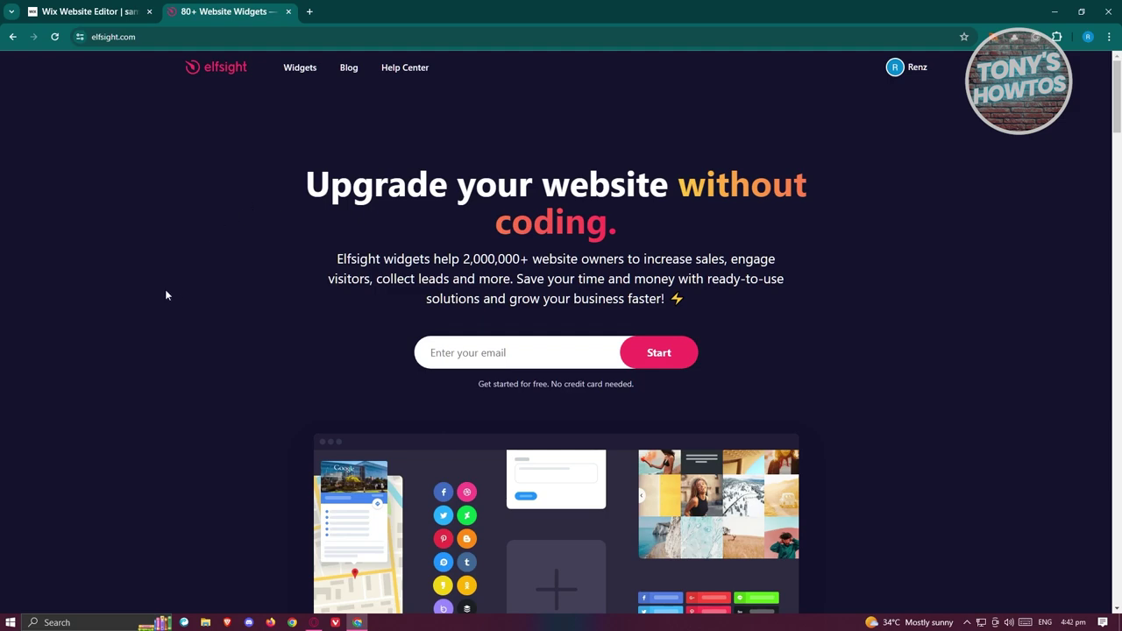
{"action": "mouse_move", "coordinate": [302, 82]}
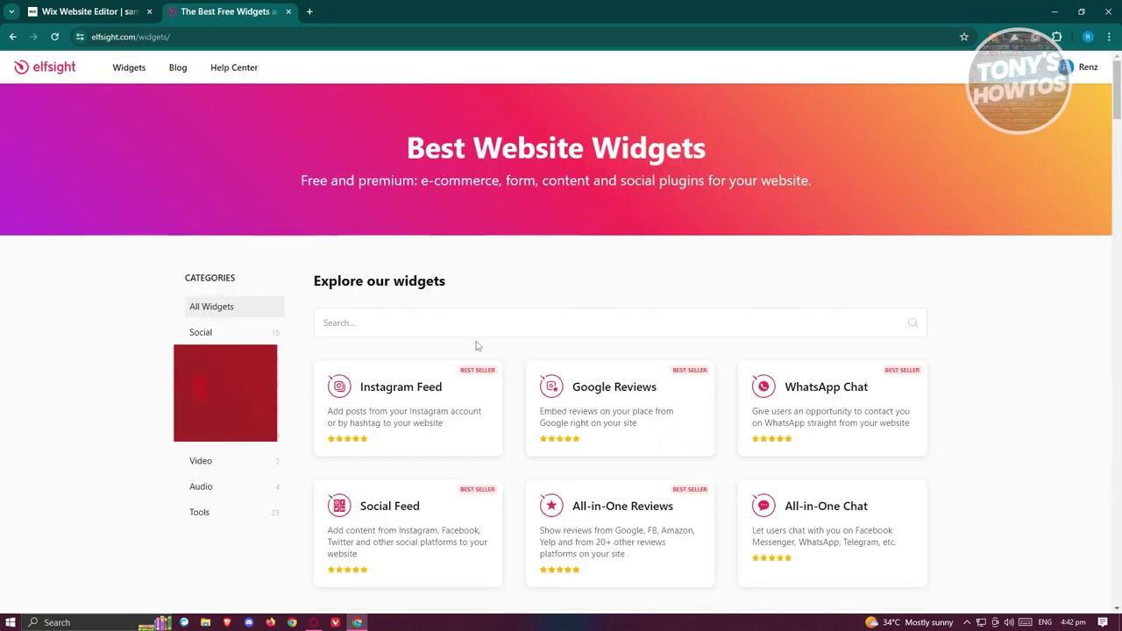
{"action": "left_click", "coordinate": [480, 325]}
{"action": "type", "text": "CALL"}
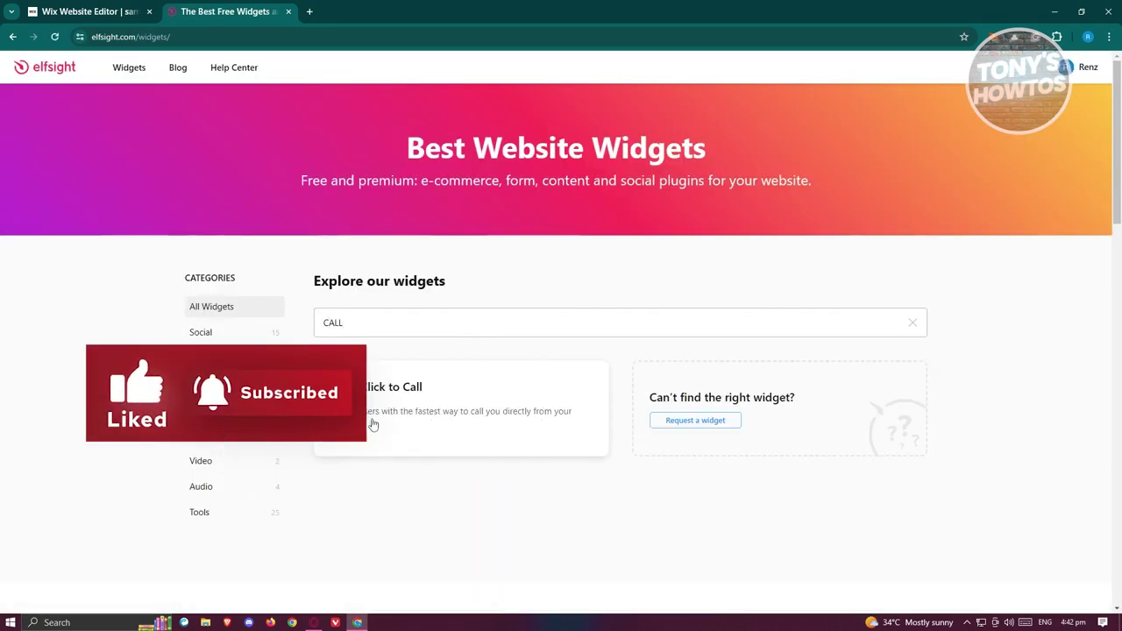
Step: Open Click to Call, preview the Sale and Consultation templates, and start with Support
{"action": "left_click", "coordinate": [409, 397]}
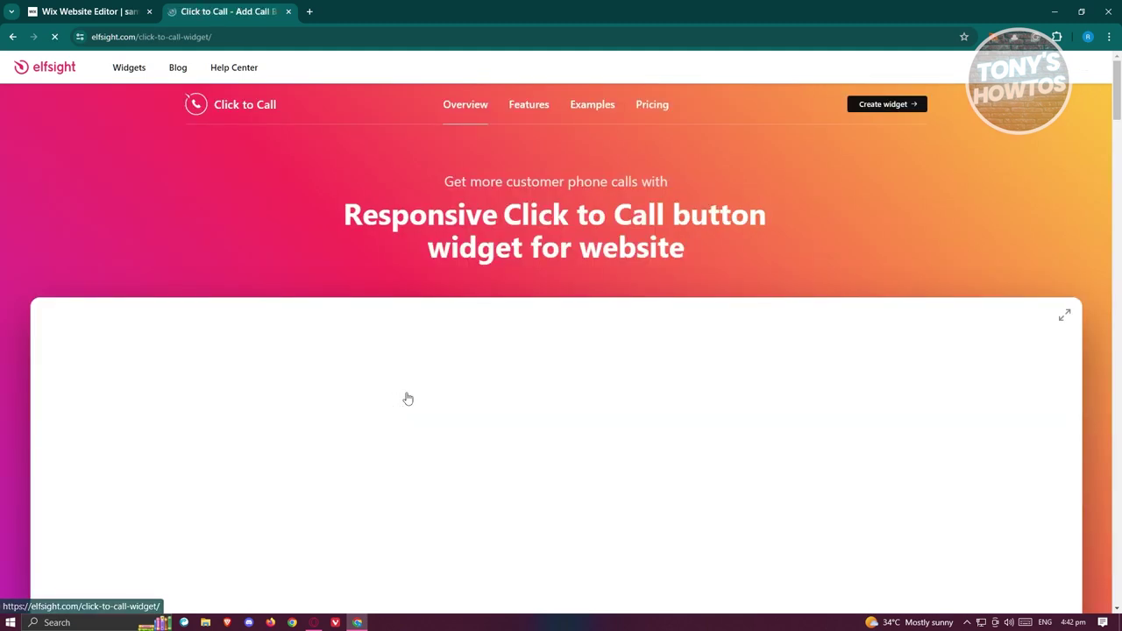
{"action": "scroll", "coordinate": [409, 329], "scroll_direction": "down", "scroll_amount": 3}
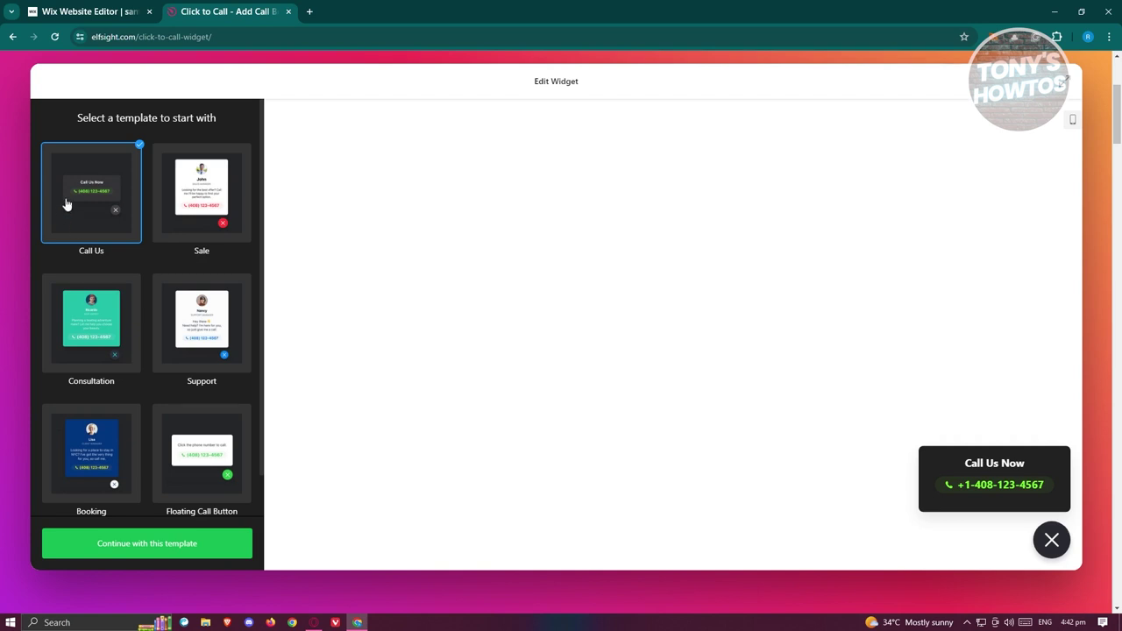
{"action": "left_click", "coordinate": [171, 190]}
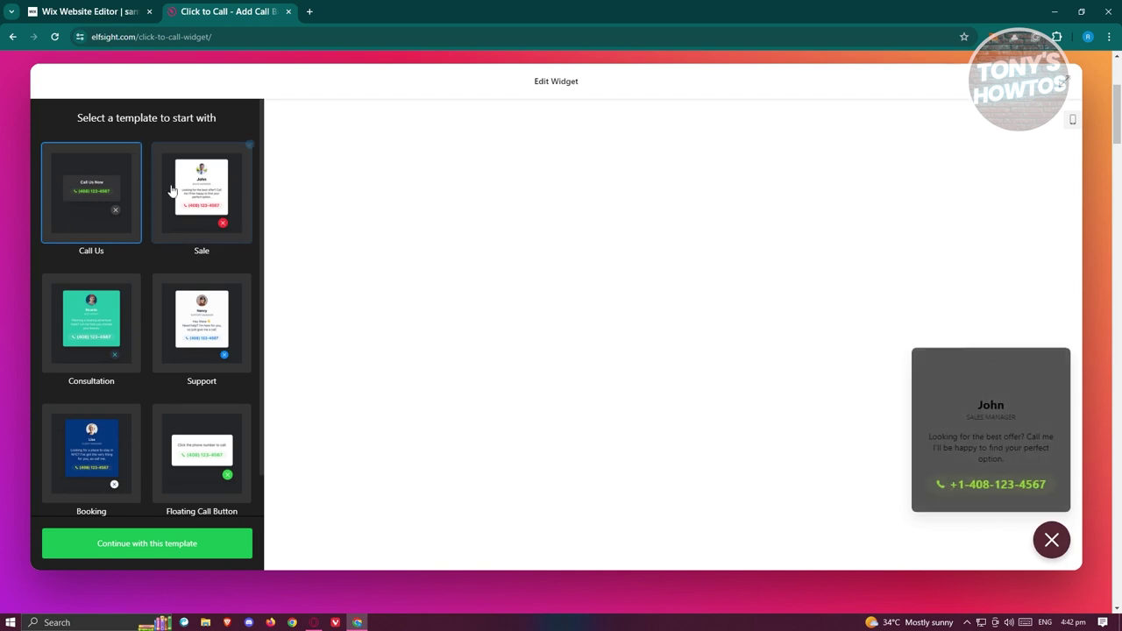
{"action": "left_click", "coordinate": [87, 322]}
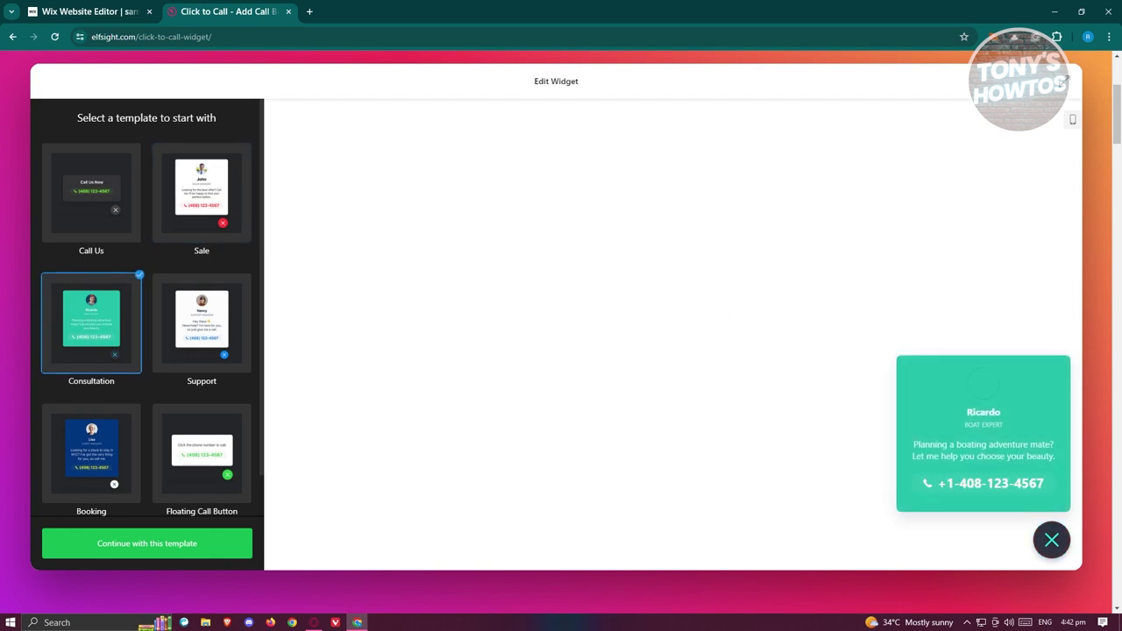
{"action": "left_click", "coordinate": [189, 323]}
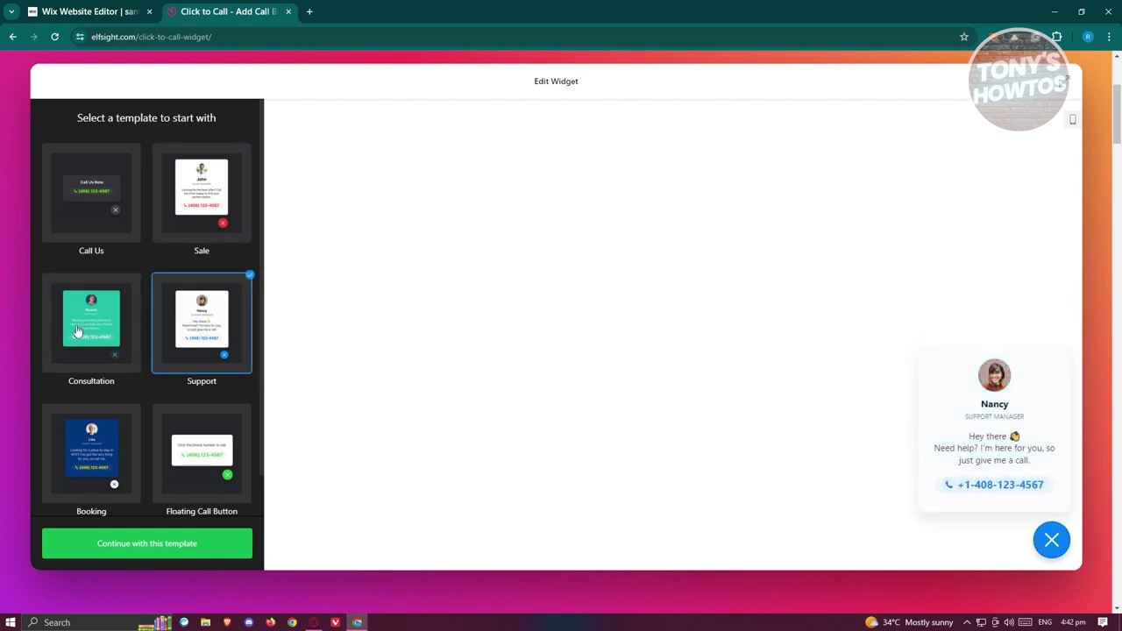
{"action": "left_click", "coordinate": [134, 544]}
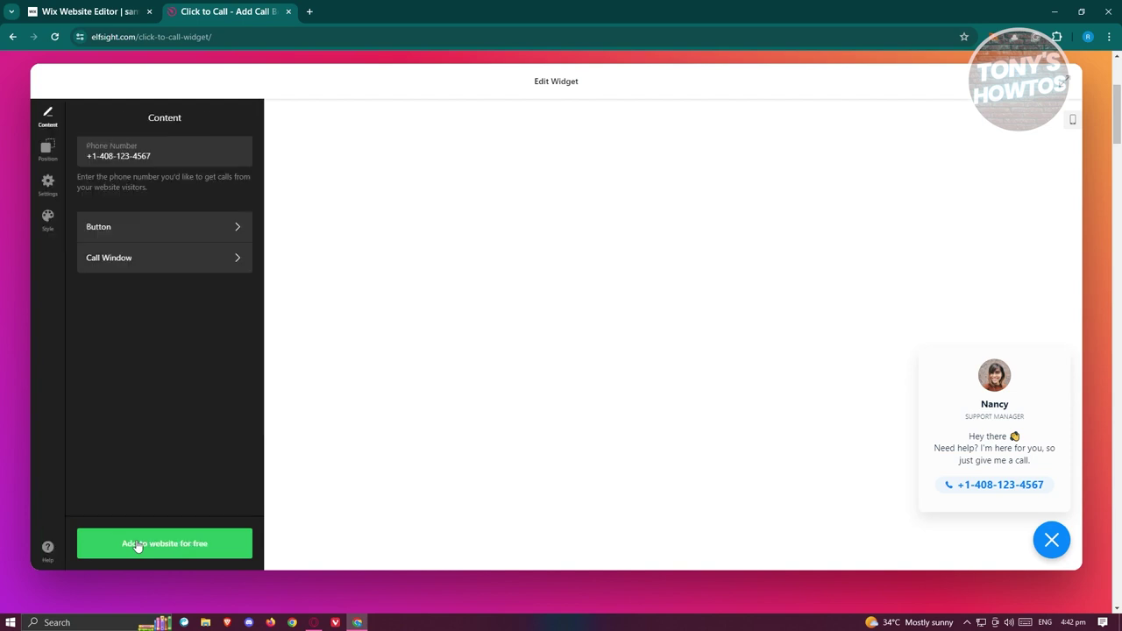
Step: Review the phone number, call button and call window content settings, keeping the defaults
{"action": "left_click", "coordinate": [172, 155]}
{"action": "left_click", "coordinate": [196, 226]}
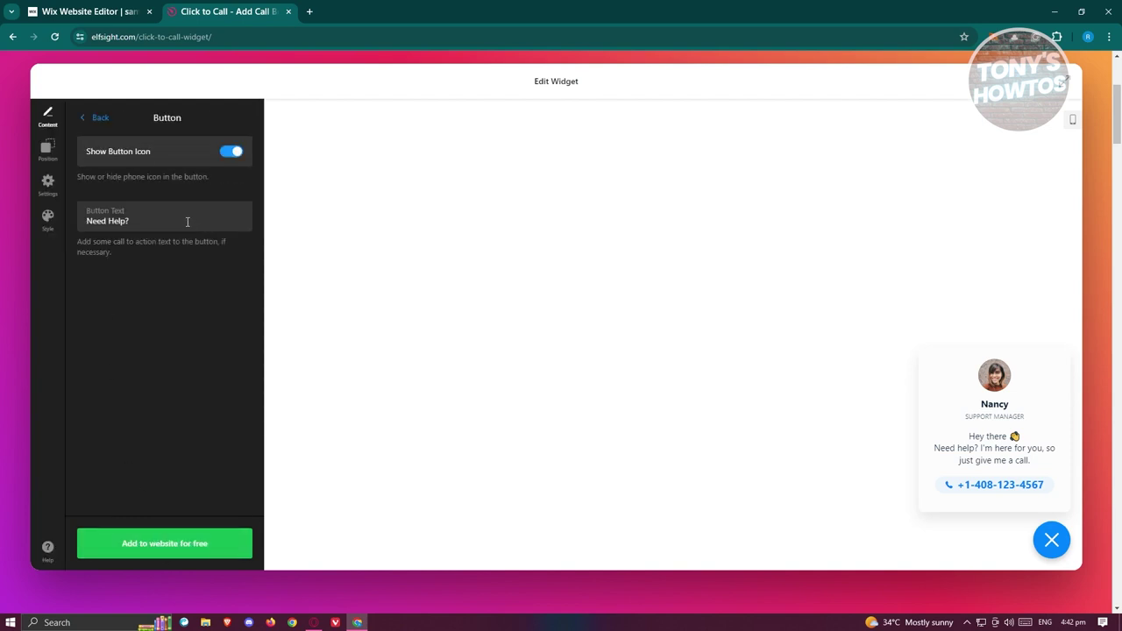
{"action": "left_click", "coordinate": [90, 119]}
{"action": "left_click", "coordinate": [133, 264]}
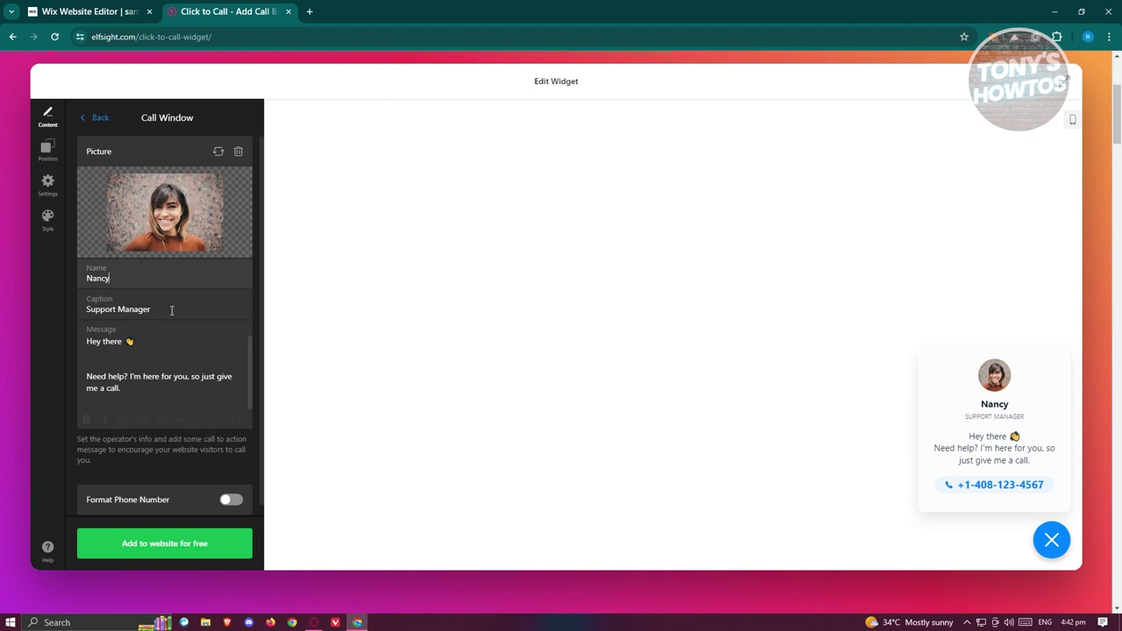
{"action": "scroll", "coordinate": [163, 325], "scroll_direction": "down", "scroll_amount": 3}
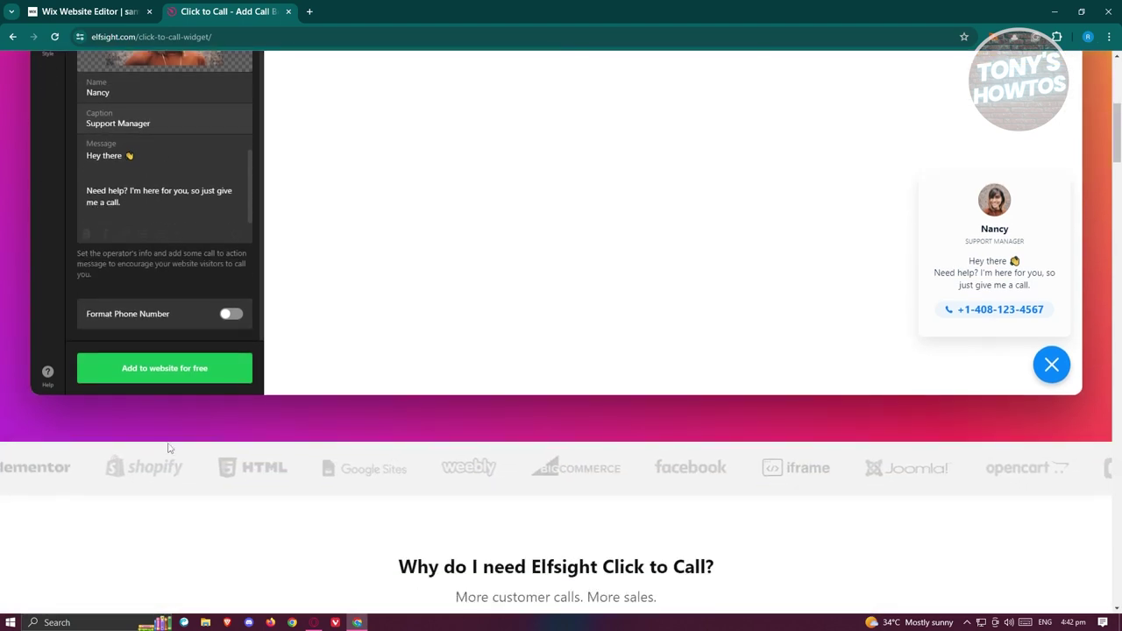
{"action": "scroll", "coordinate": [170, 447], "scroll_direction": "up", "scroll_amount": 3}
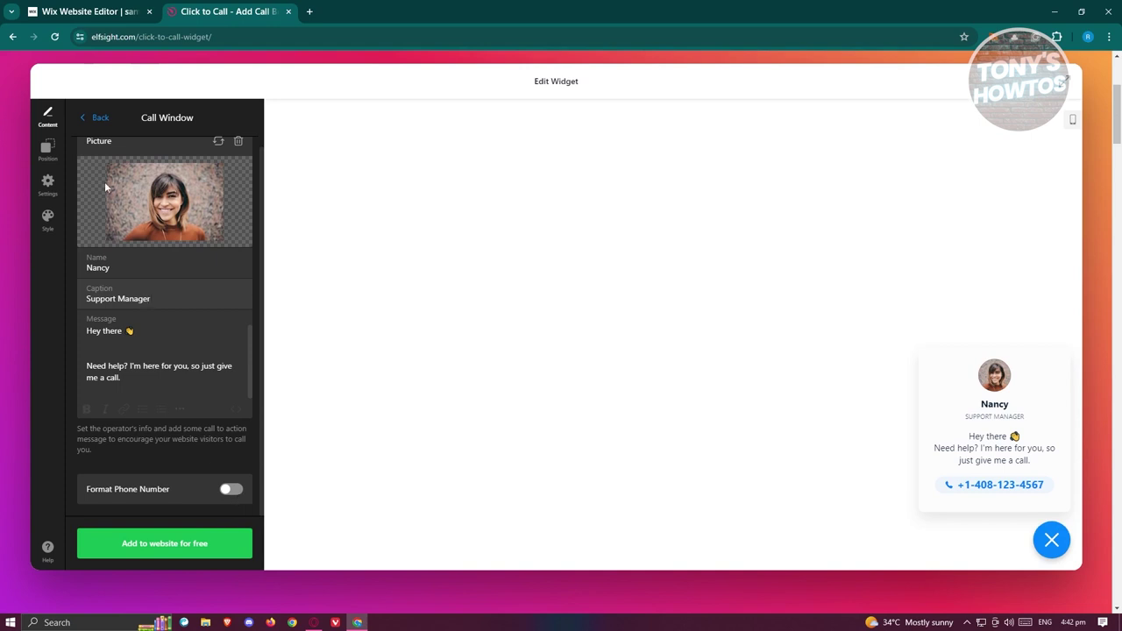
{"action": "left_click", "coordinate": [93, 118]}
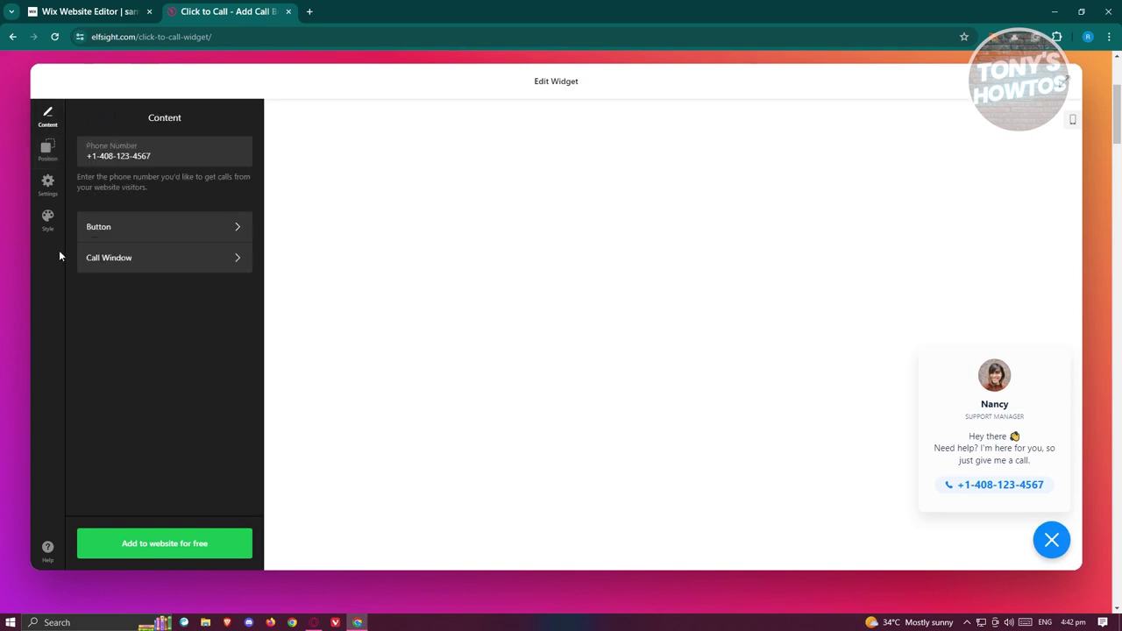
Step: Check the position, display conditions and style options, then save with 'Add to website for free'
{"action": "left_click", "coordinate": [48, 151]}
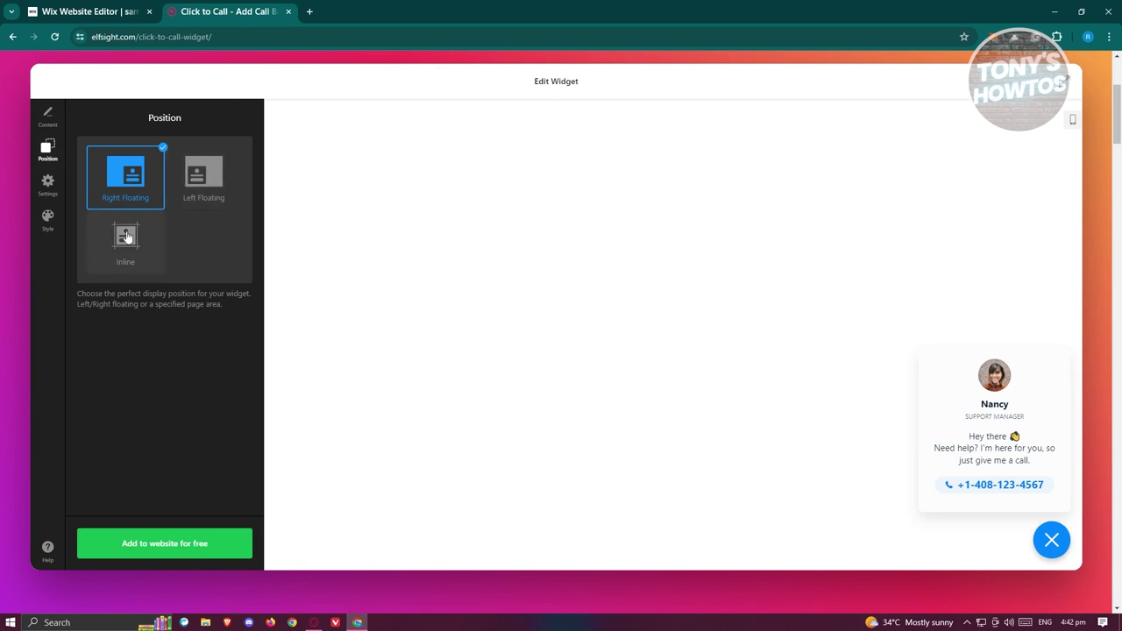
{"action": "left_click", "coordinate": [47, 182]}
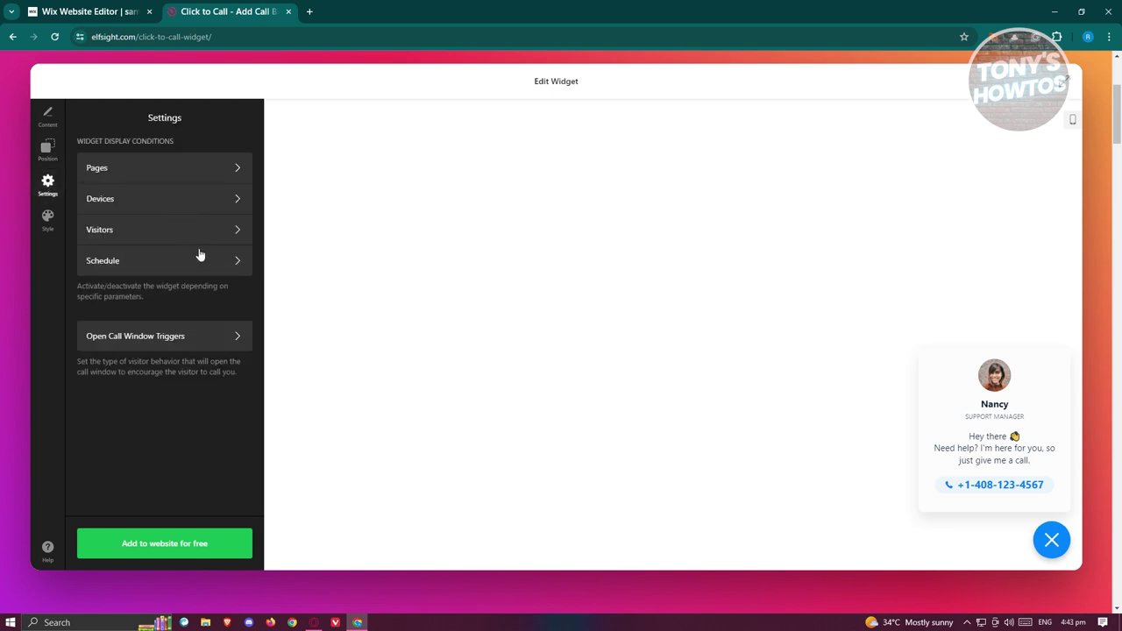
{"action": "left_click", "coordinate": [57, 230]}
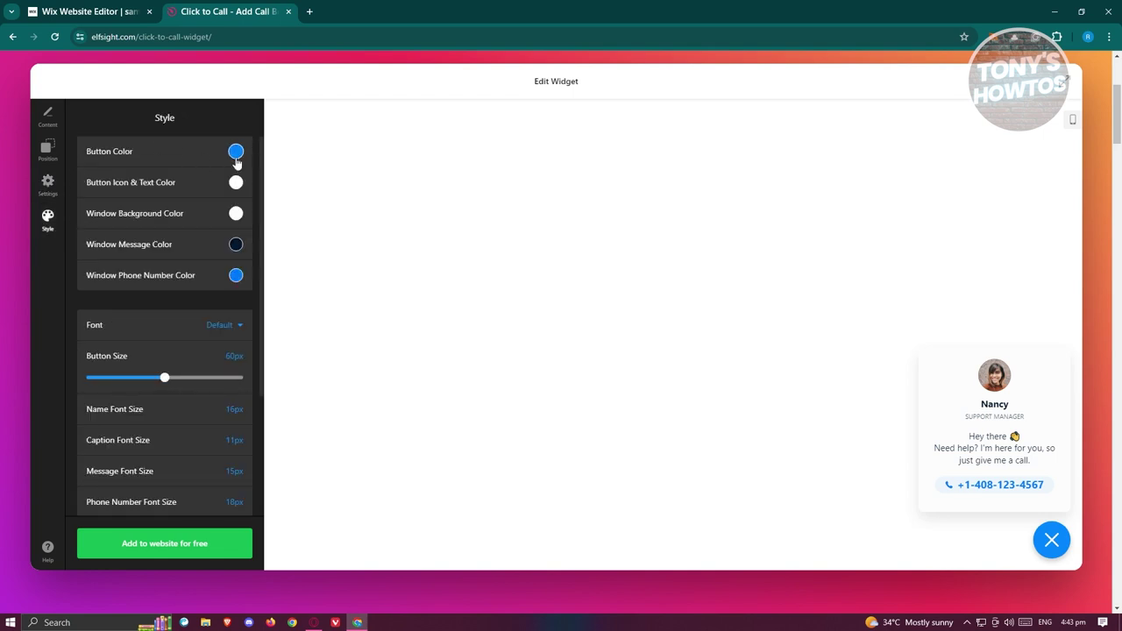
{"action": "scroll", "coordinate": [156, 441], "scroll_direction": "down", "scroll_amount": 2}
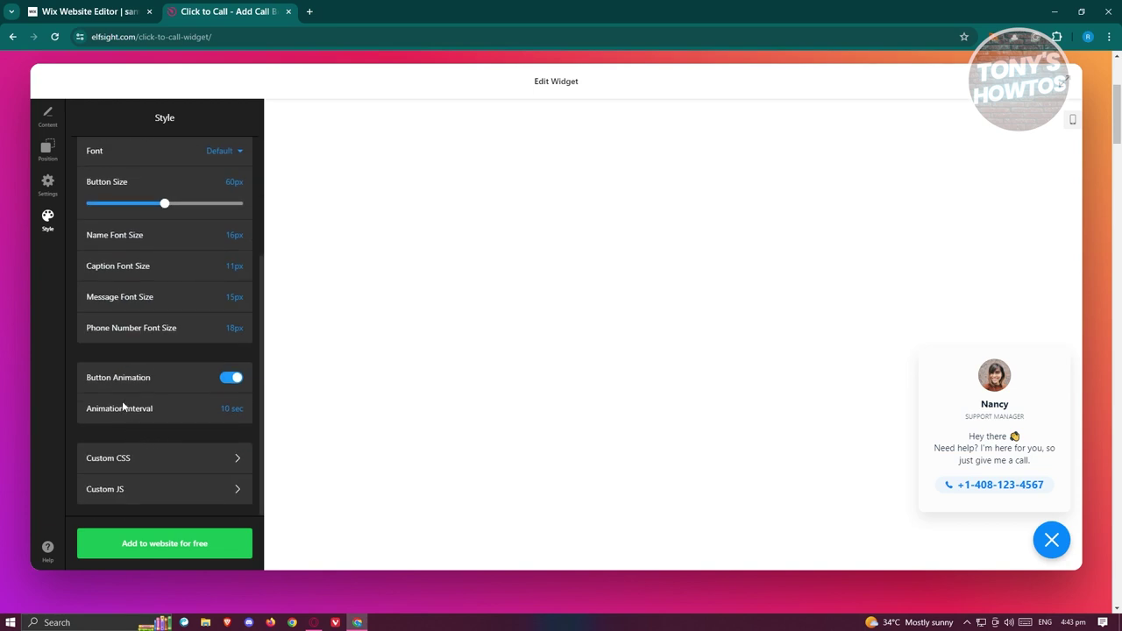
{"action": "scroll", "coordinate": [165, 388], "scroll_direction": "up", "scroll_amount": 2}
{"action": "left_click", "coordinate": [170, 545]}
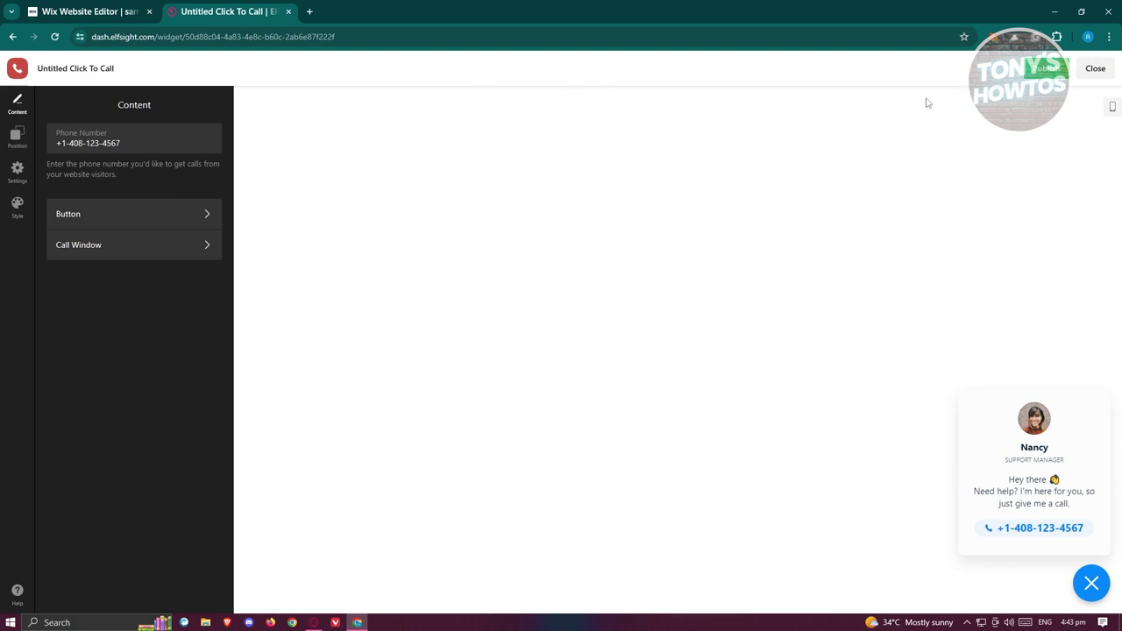
Step: Publish the widget on the Free plan, copy its embed code, and return to Wix
{"action": "left_click", "coordinate": [1071, 72]}
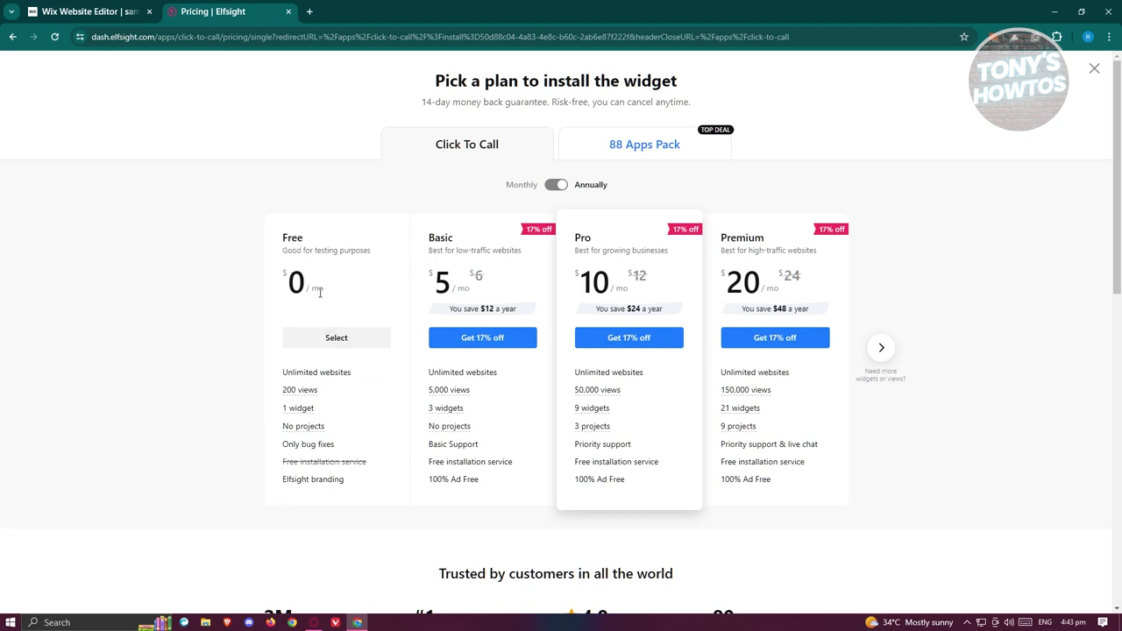
{"action": "left_click", "coordinate": [340, 340]}
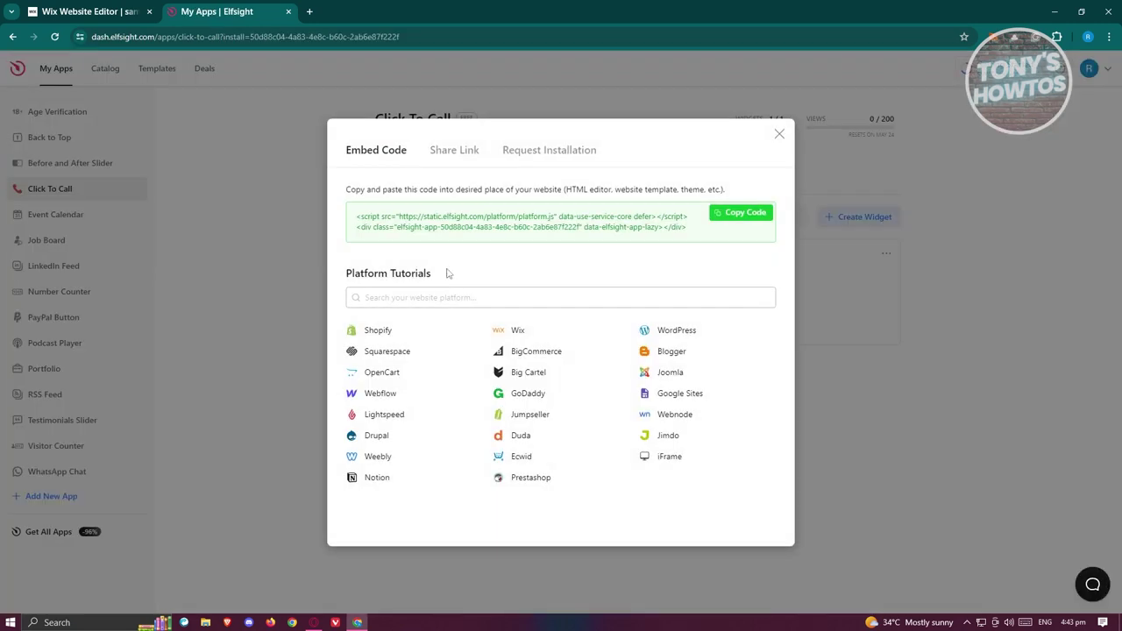
{"action": "left_click", "coordinate": [751, 215]}
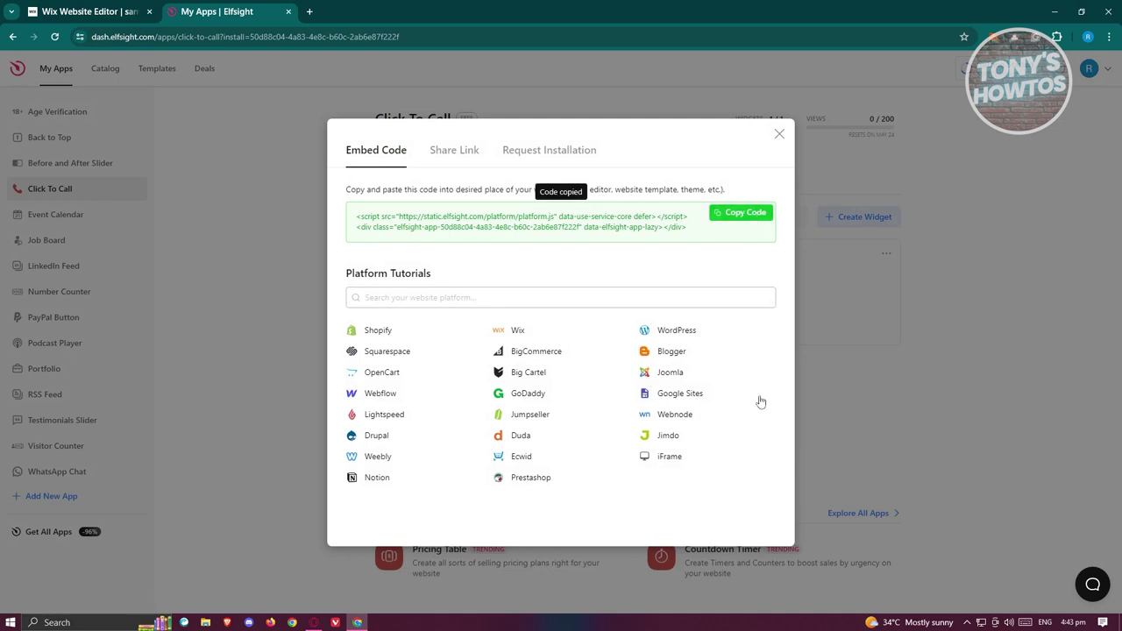
{"action": "left_click", "coordinate": [102, 9]}
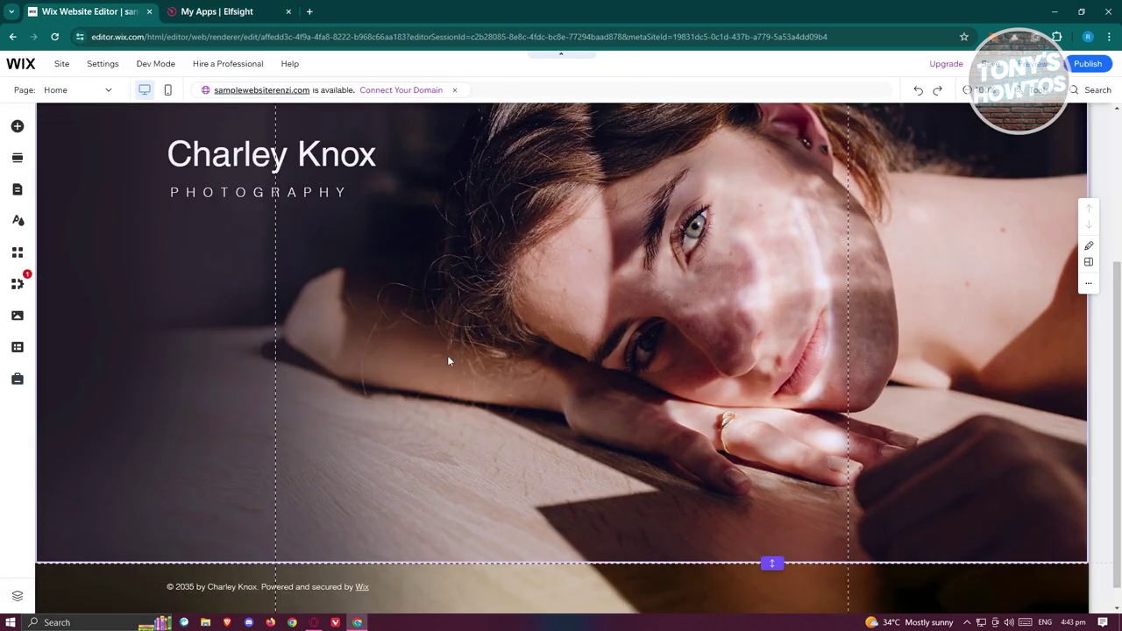
Step: Add an Embed HTML element to the hero, then paste and apply the Elfsight code
{"action": "scroll", "coordinate": [452, 328], "scroll_direction": "down", "scroll_amount": 1}
{"action": "scroll", "coordinate": [457, 315], "scroll_direction": "up", "scroll_amount": 2}
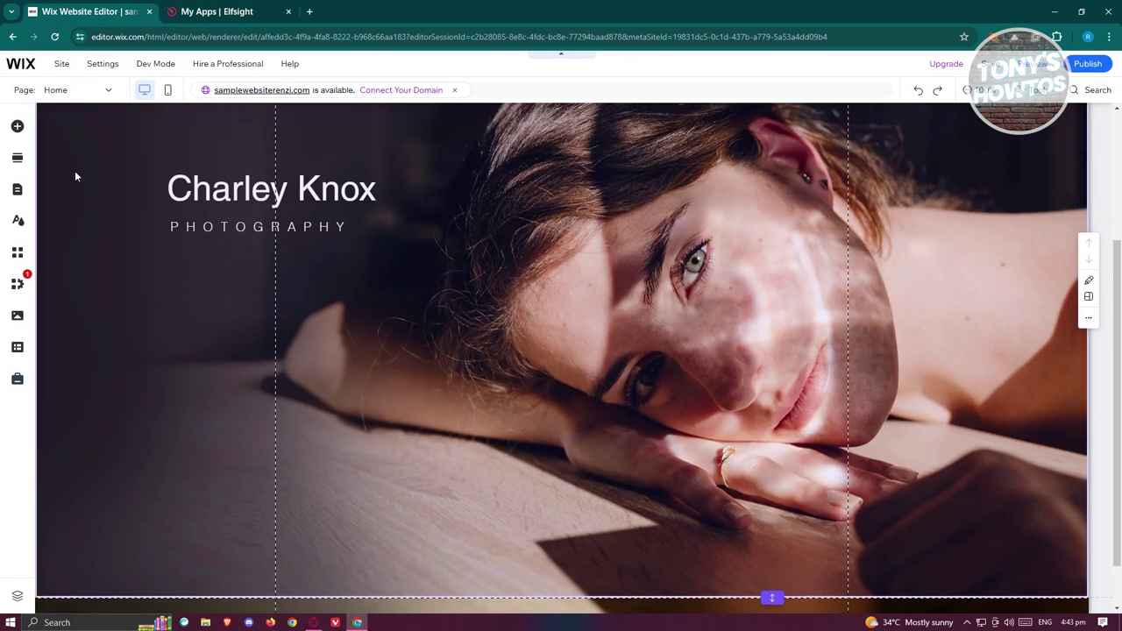
{"action": "left_click", "coordinate": [15, 126]}
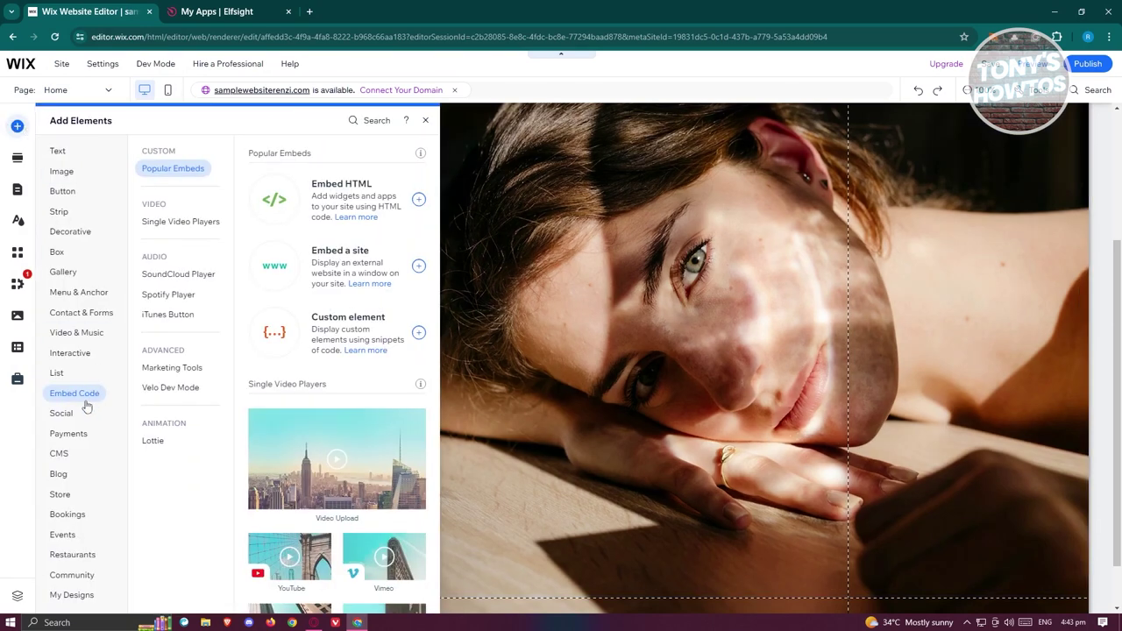
{"action": "left_click", "coordinate": [357, 195]}
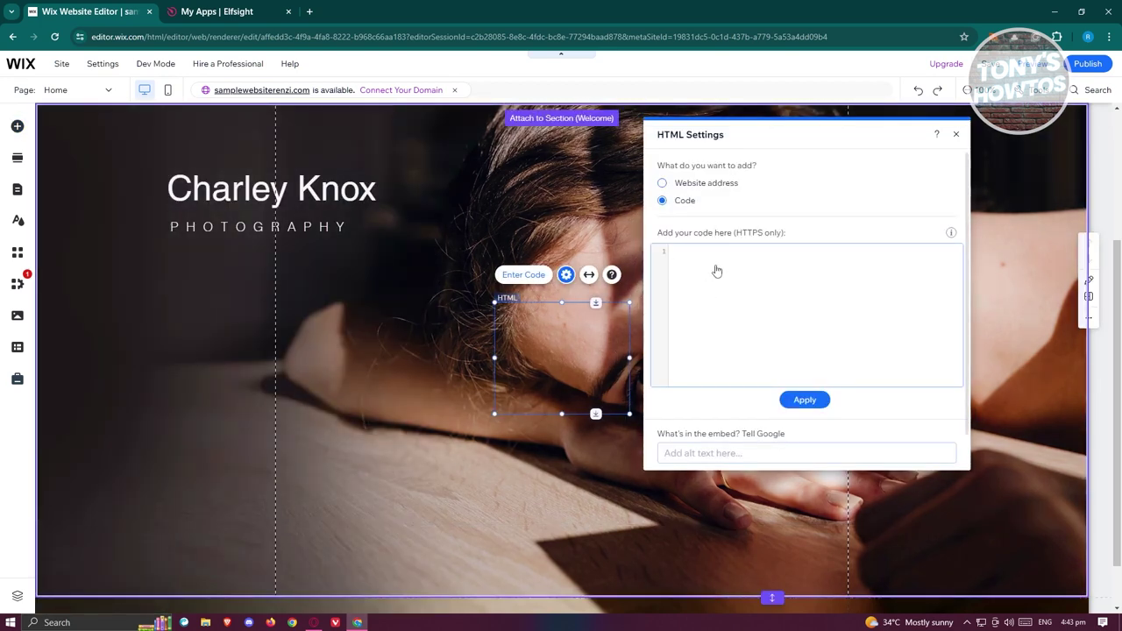
{"action": "left_click", "coordinate": [716, 271]}
{"action": "key", "text": "ctrl+v"}
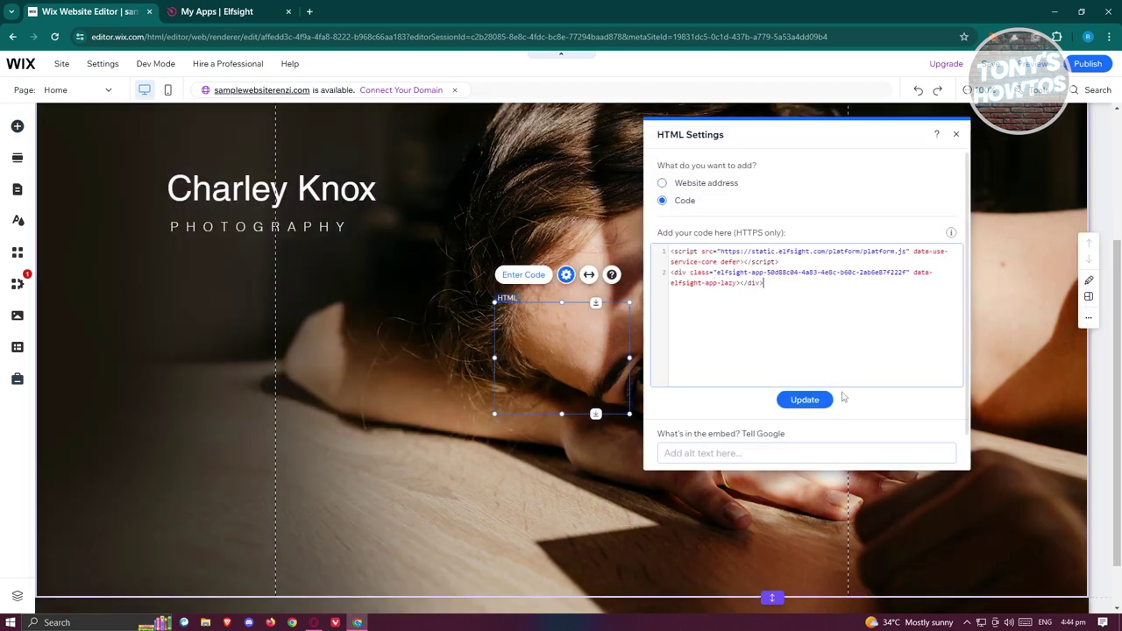
{"action": "left_click", "coordinate": [815, 399]}
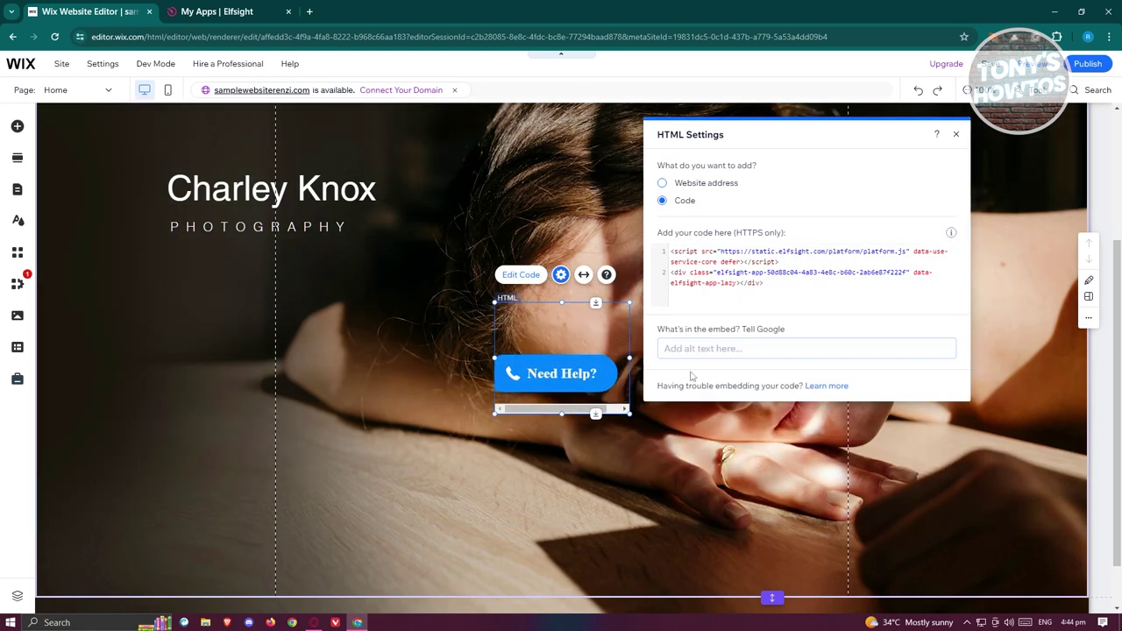
{"action": "left_click_drag", "start_coordinate": [800, 280], "coordinate": [669, 245]}
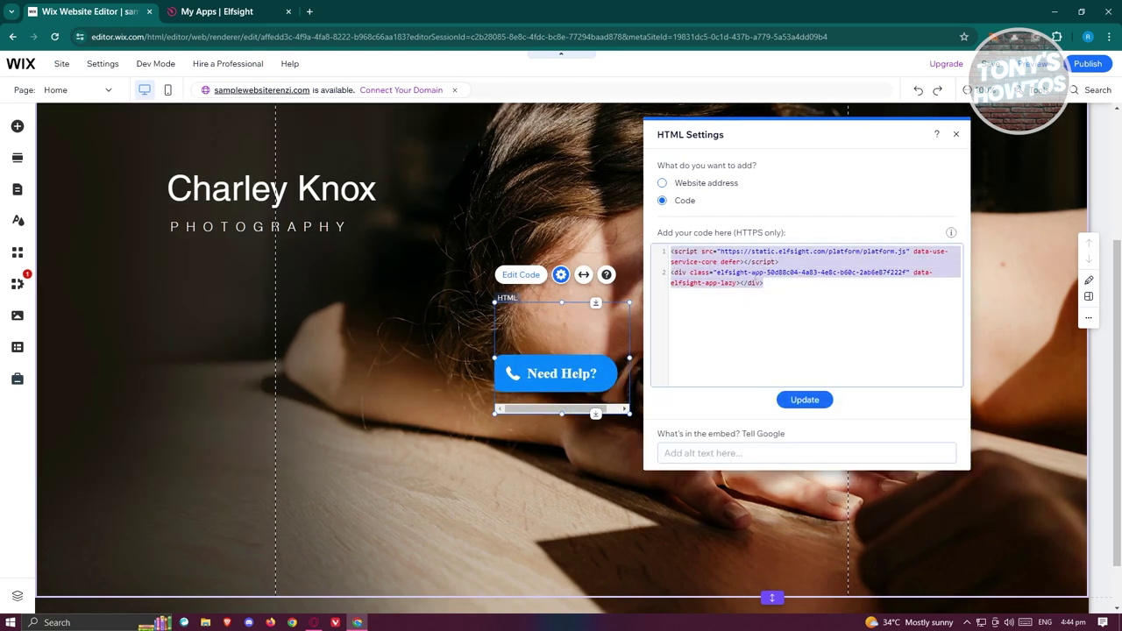
{"action": "left_click", "coordinate": [803, 399]}
Step: Drag the Need Help? button down into the hero's right column near the photo's bottom
{"action": "left_click", "coordinate": [955, 134]}
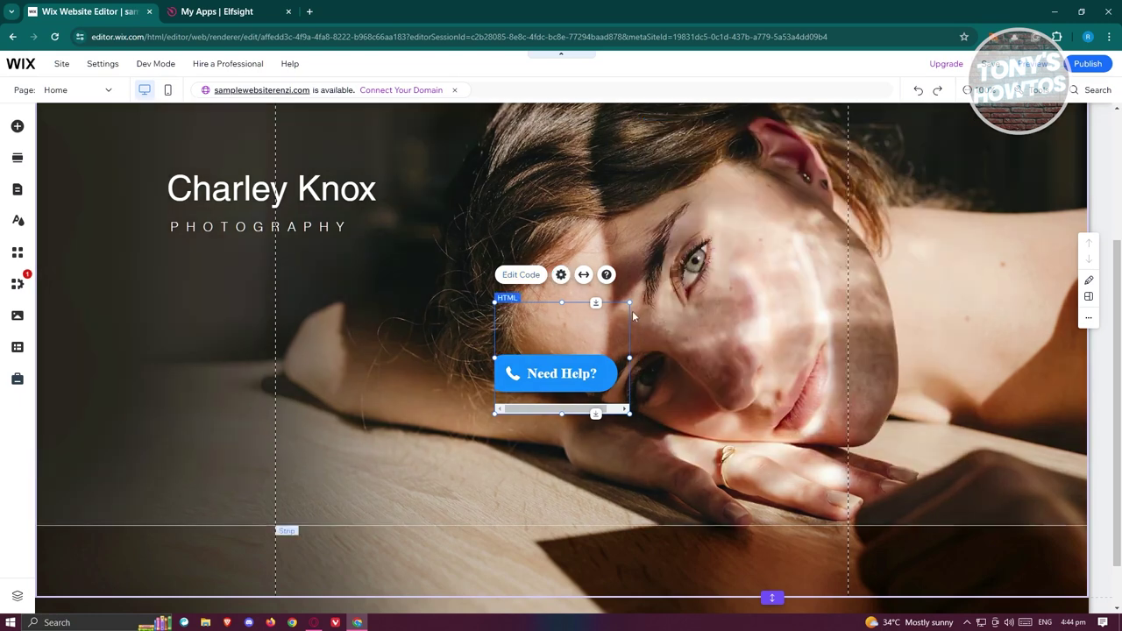
{"action": "left_click_drag", "start_coordinate": [614, 377], "coordinate": [730, 492]}
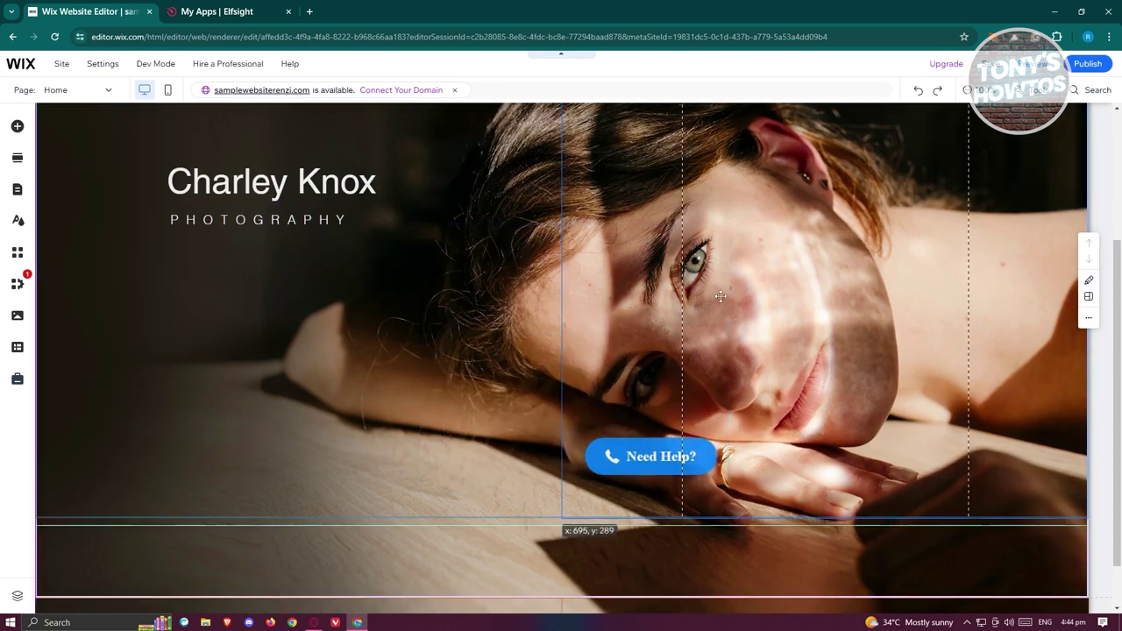
{"action": "left_click", "coordinate": [625, 461]}
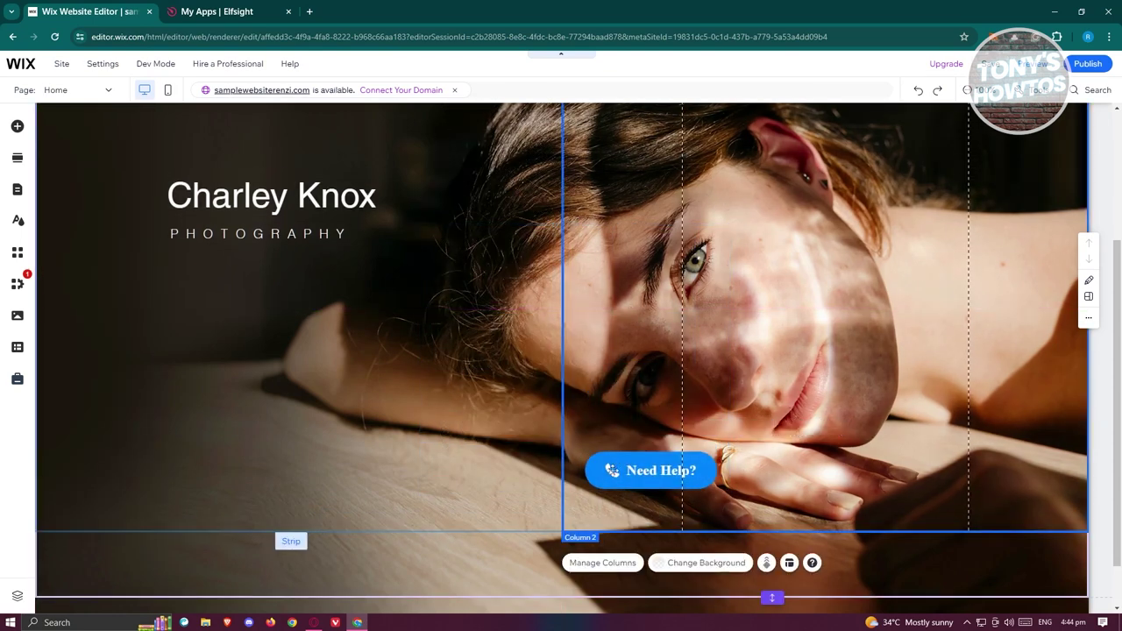
{"action": "left_click", "coordinate": [662, 459]}
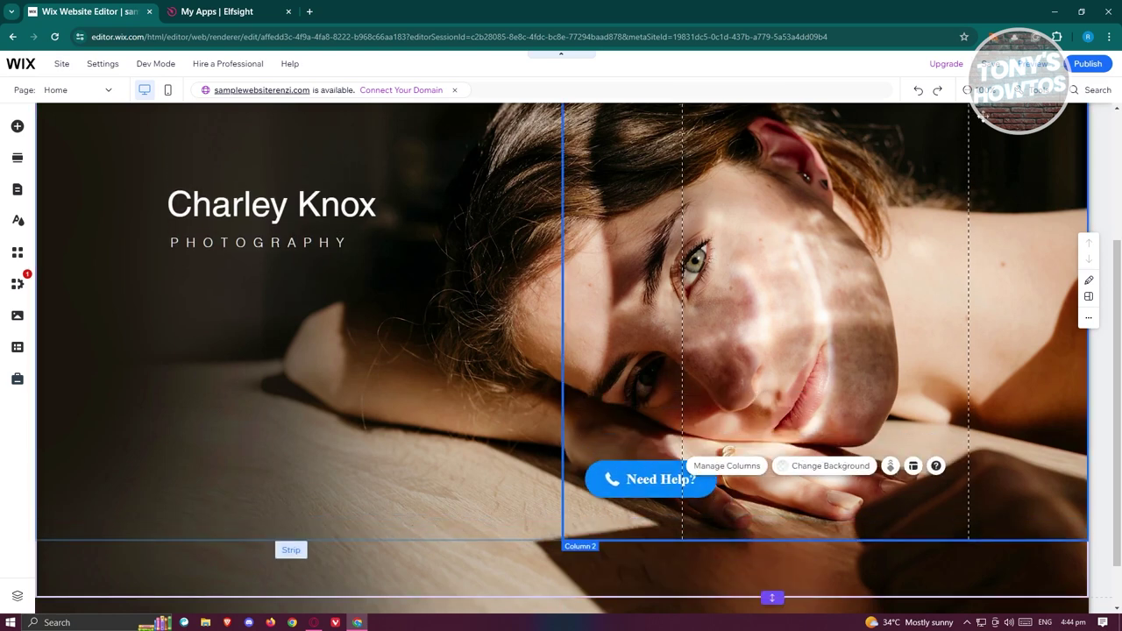
{"action": "mouse_move", "coordinate": [1089, 67]}
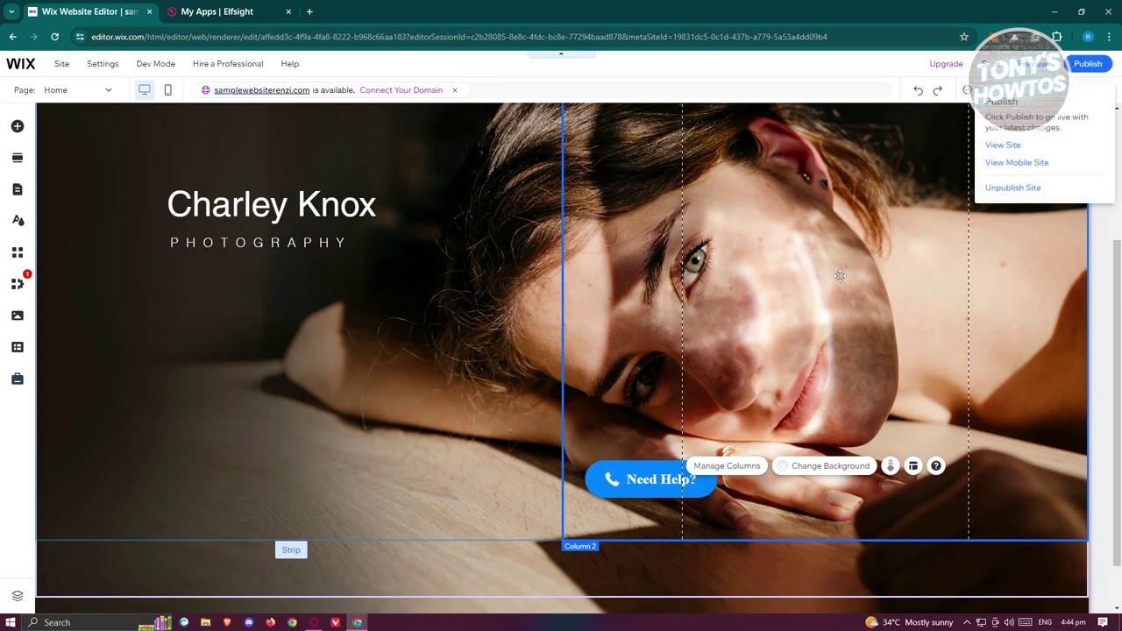